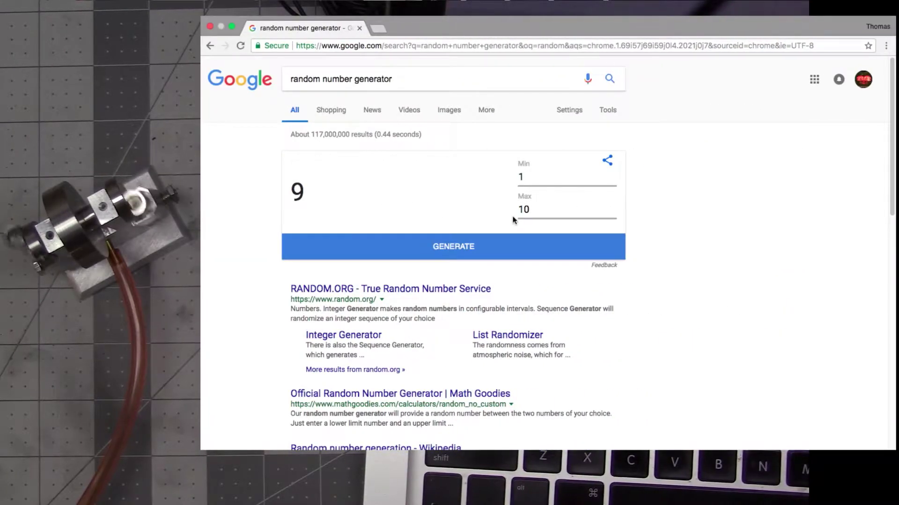
- Change the generator's maximum to 17 and generate a number between 1 and 17
left_click(545, 209)
key("BackSpace")
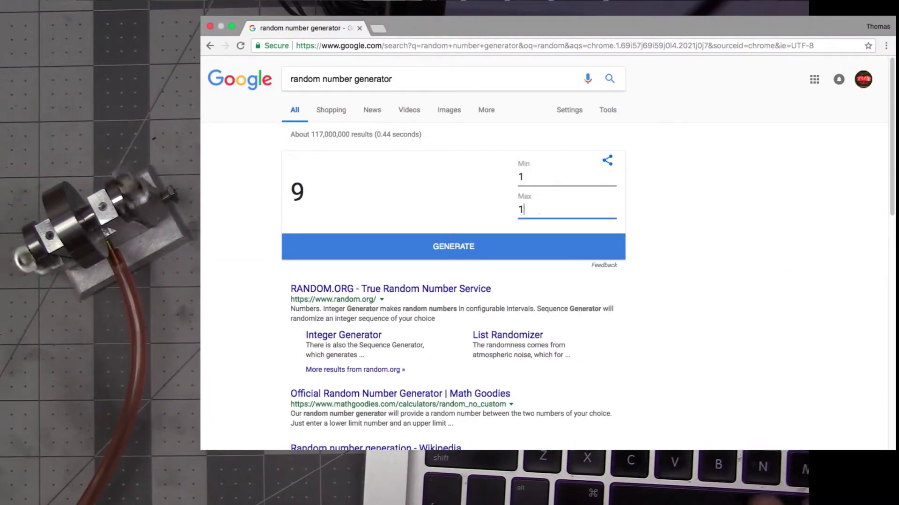
type("7")
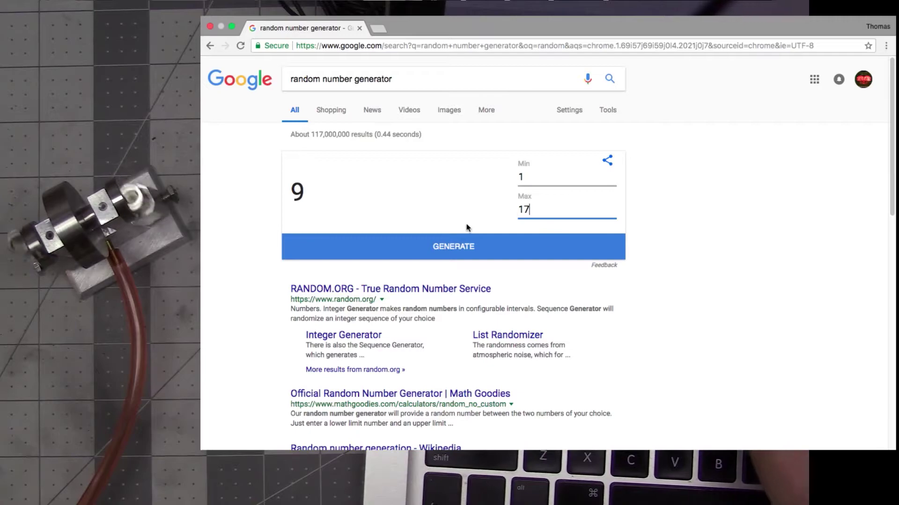
left_click(467, 251)
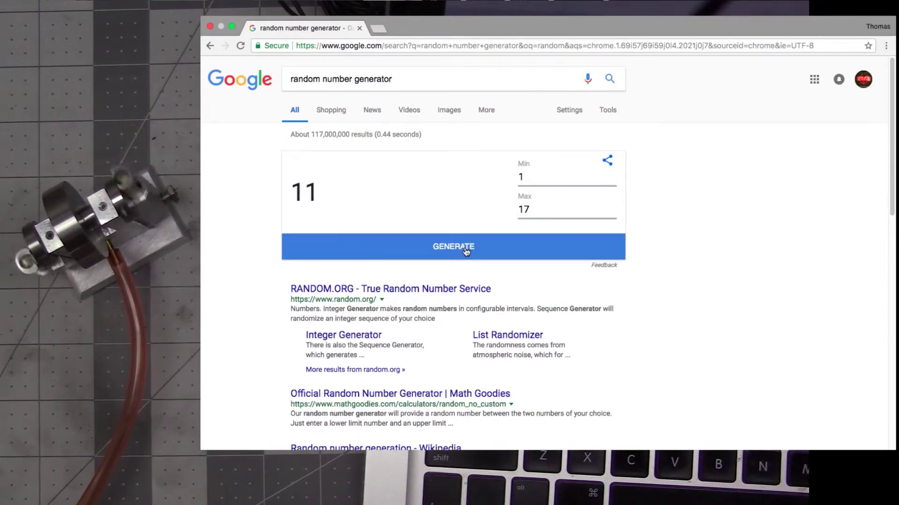
- Switch from Chrome back to the 17-name commenters spreadsheet in Calc
key("super+Tab")
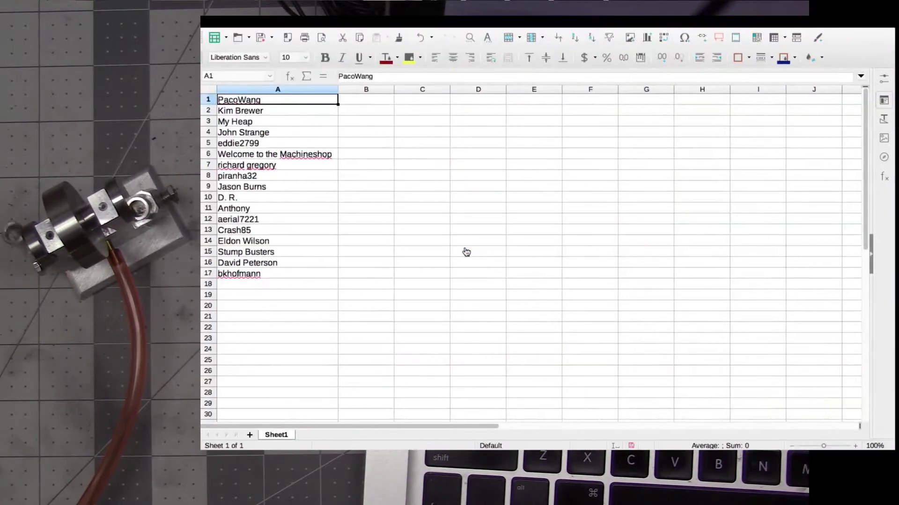